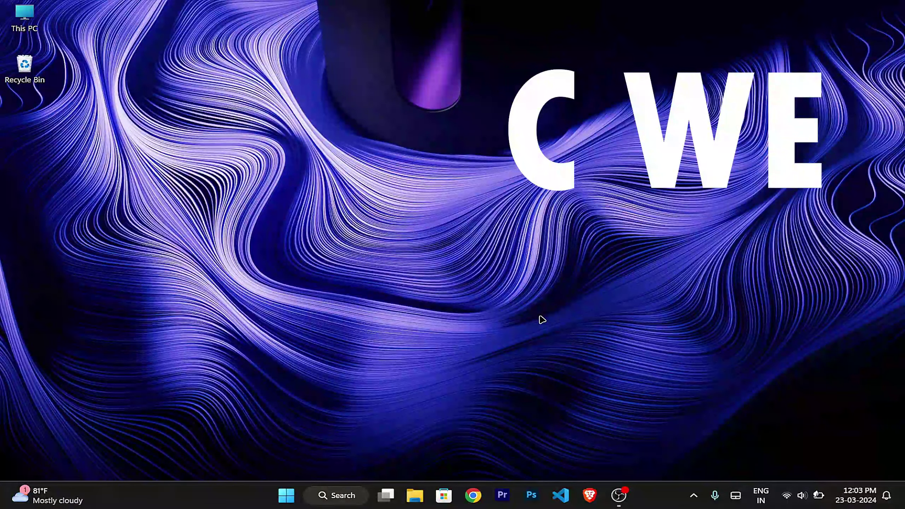
# - Switch to the Brave browser, search Google for "debian" and open the official Debian website
pyautogui.click(598, 497)
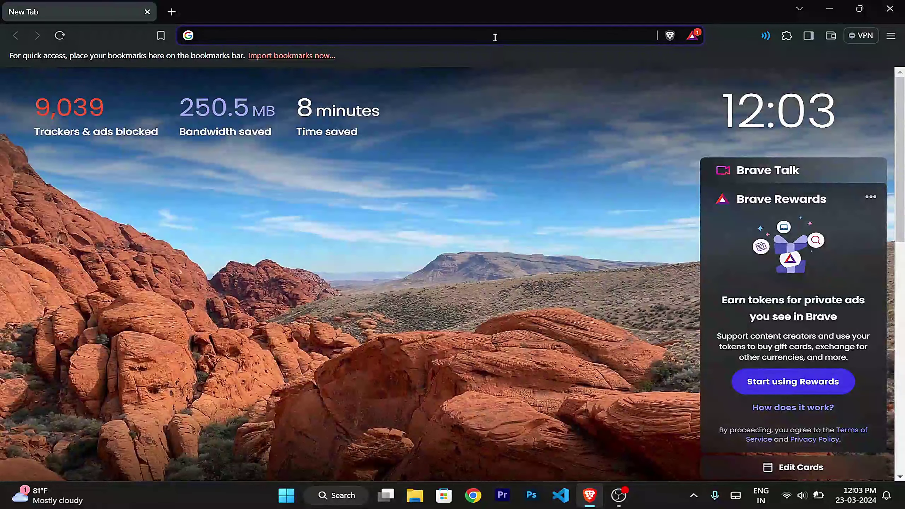
pyautogui.click(495, 37)
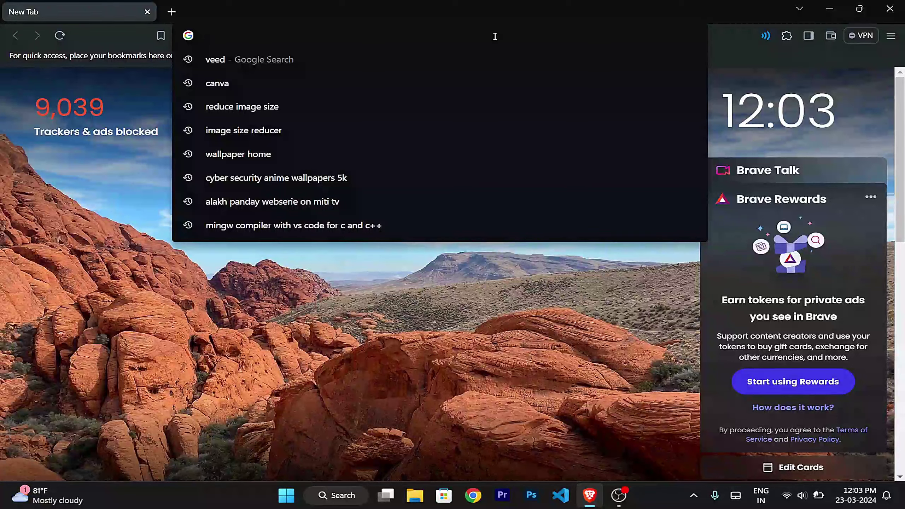
pyautogui.write('debian')
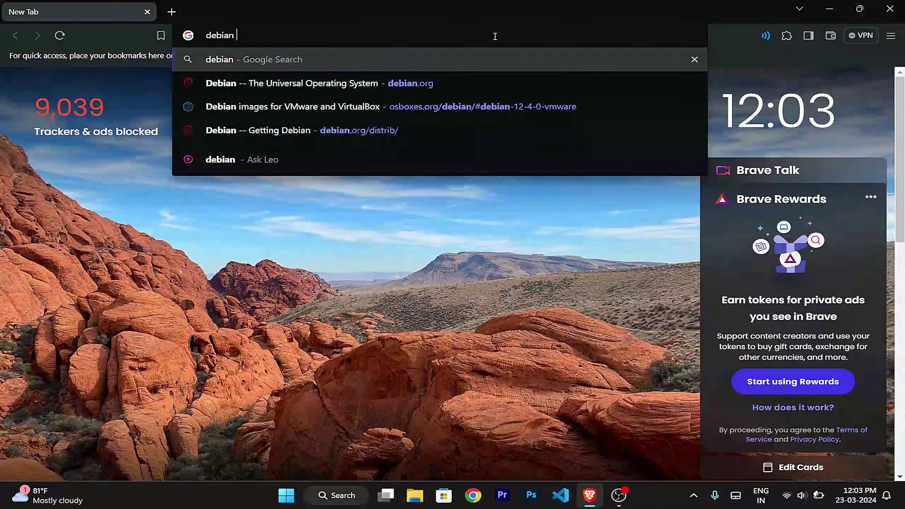
pyautogui.press('Return')
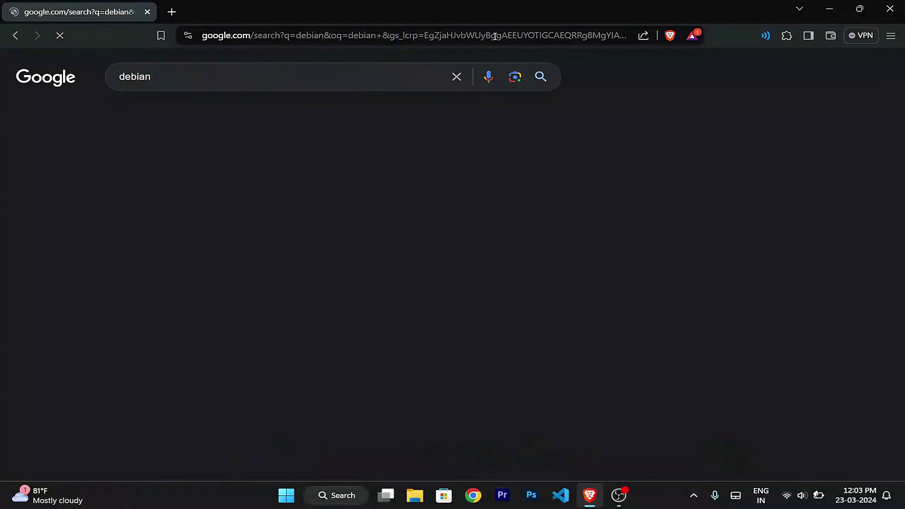
pyautogui.scroll(-3, 509, 224)
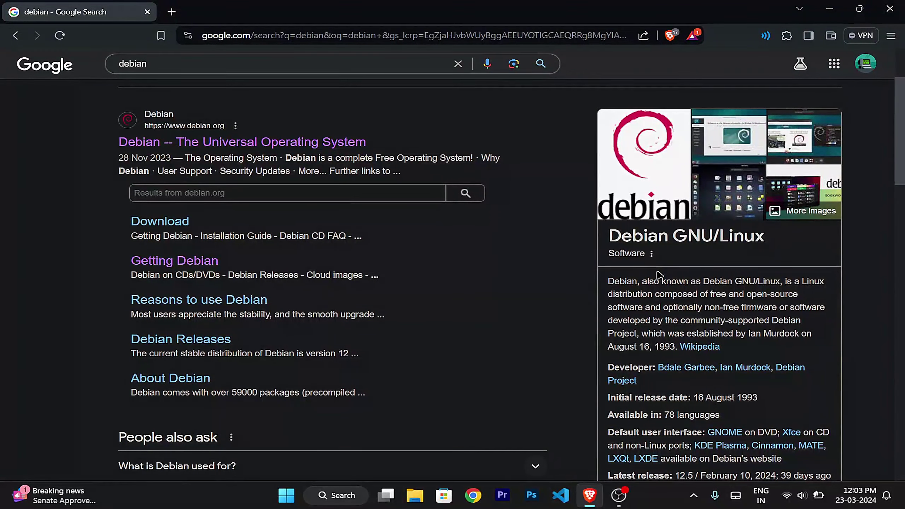
pyautogui.scroll(-3, 659, 275)
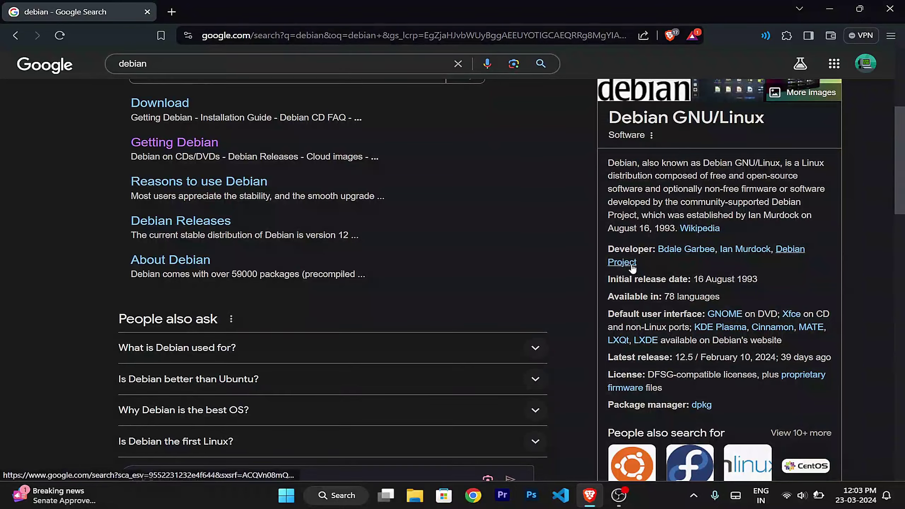
pyautogui.scroll(5, 638, 268)
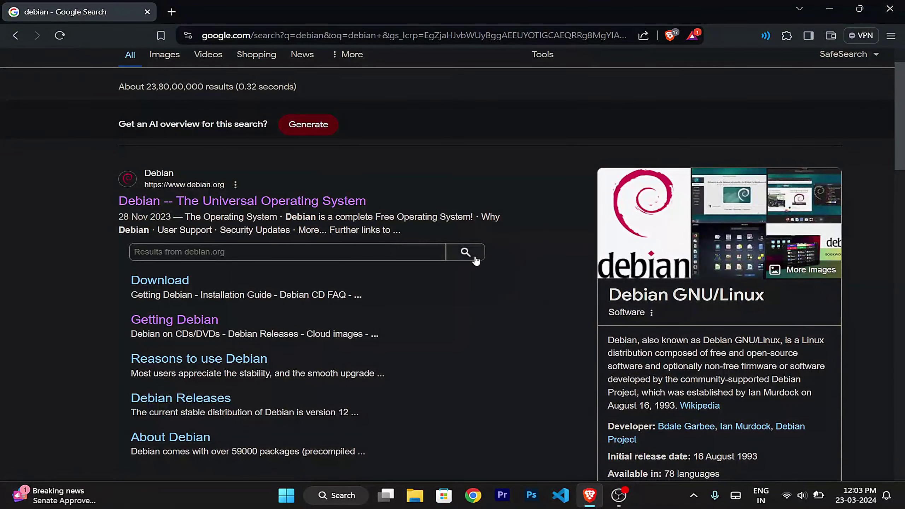
pyautogui.click(317, 205)
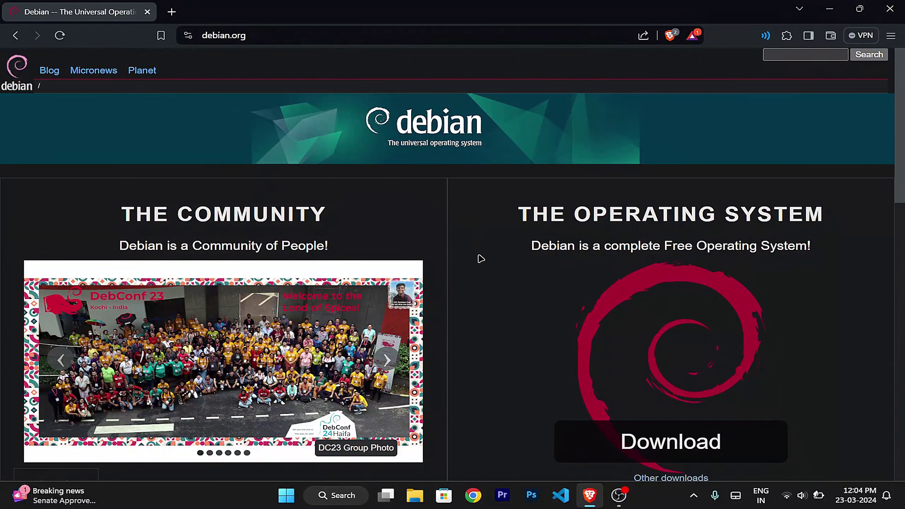
# - Download debian-12.5.0-amd64-netinst as a disc image file to the Desktop and show the browser's downloads list
pyautogui.scroll(-2, 481, 258)
pyautogui.scroll(1, 479, 257)
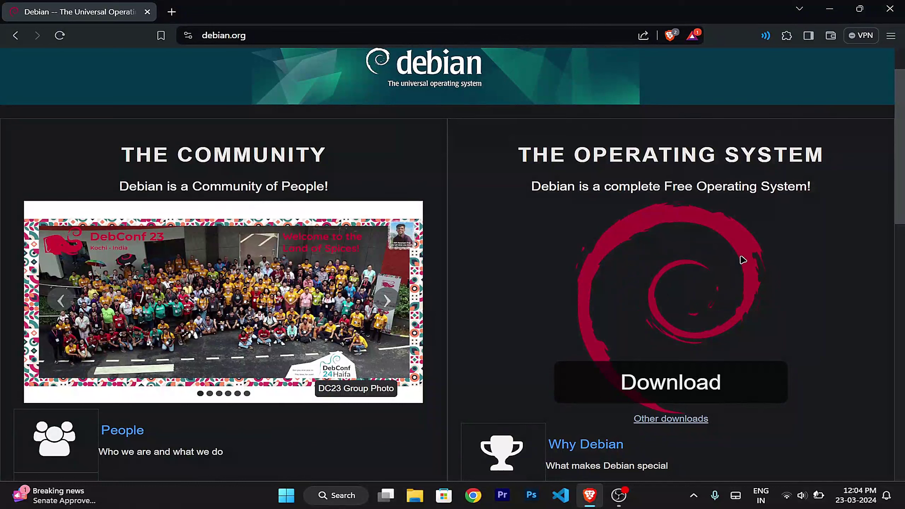
pyautogui.click(685, 383)
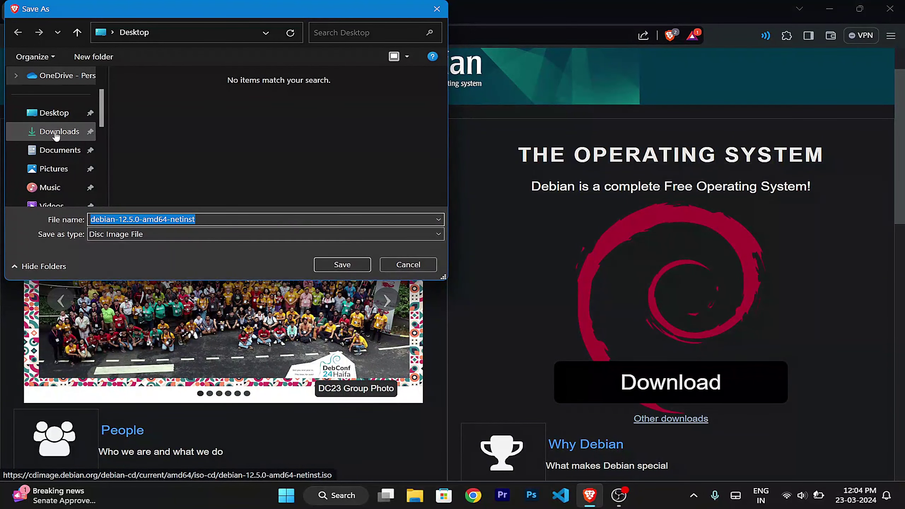
pyautogui.scroll(2, 55, 136)
pyautogui.click(54, 153)
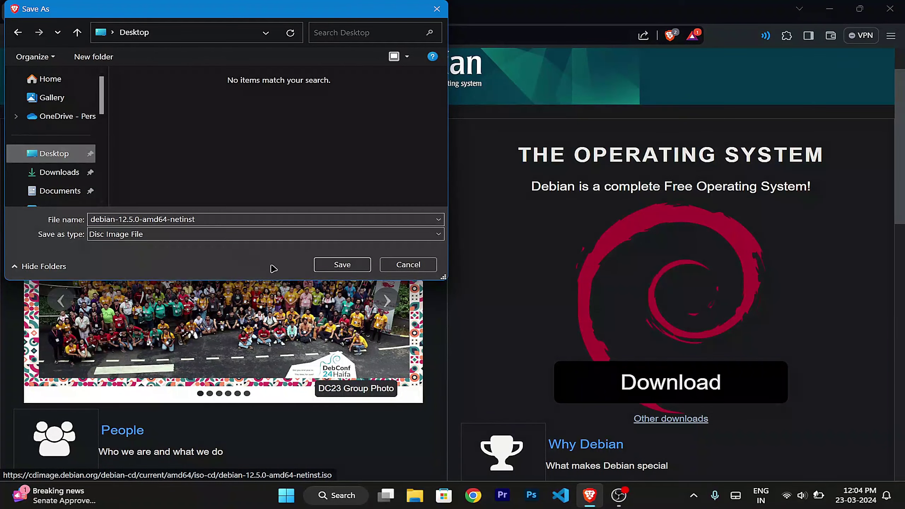
pyautogui.click(341, 268)
pyautogui.hotkey('ctrl', 'j')
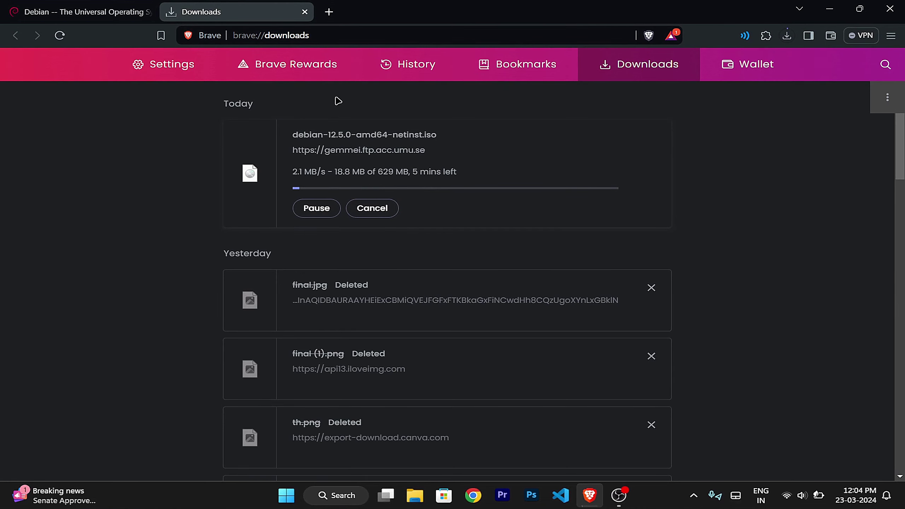
# - Search Google for "virtual box" in a new tab and open the Oracle VM VirtualBox website
pyautogui.click(329, 12)
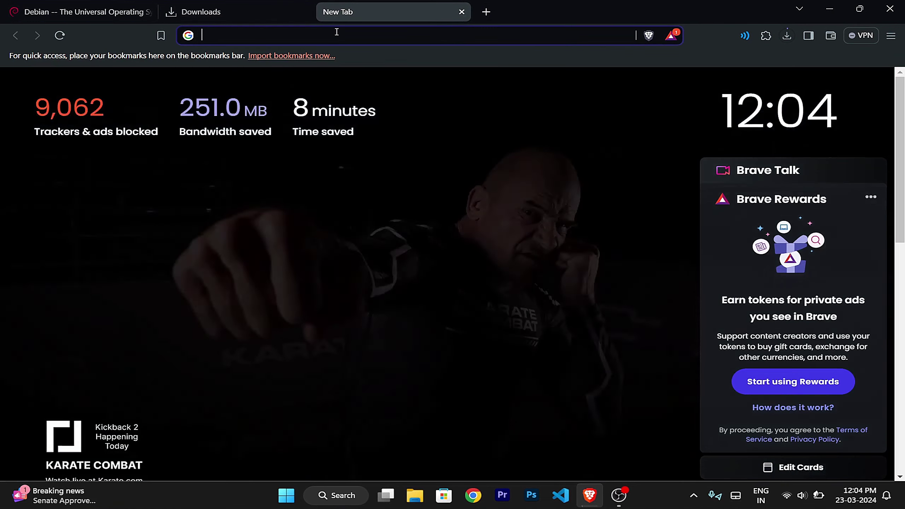
pyautogui.click(337, 32)
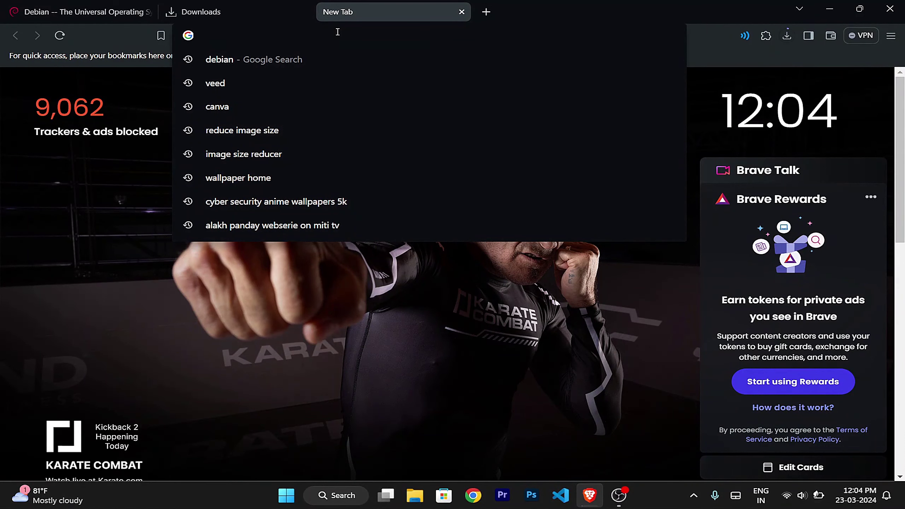
pyautogui.write('virtu')
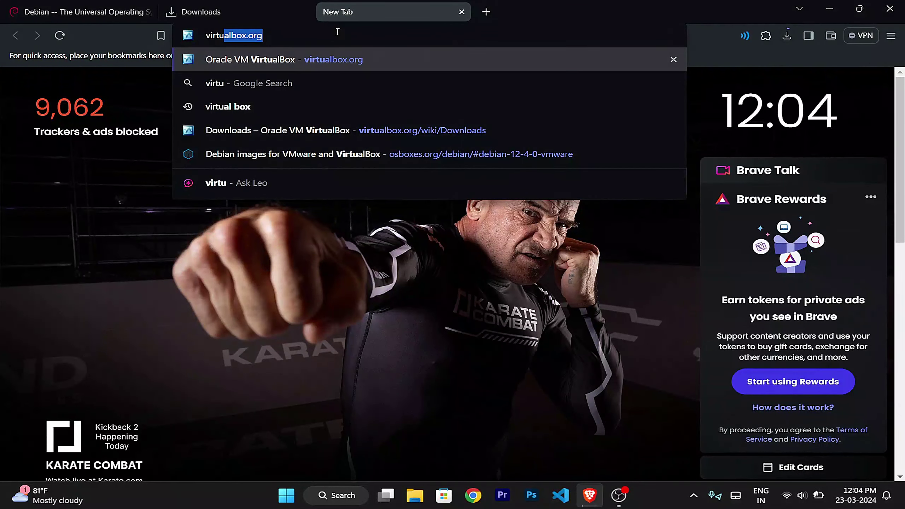
pyautogui.write('al box')
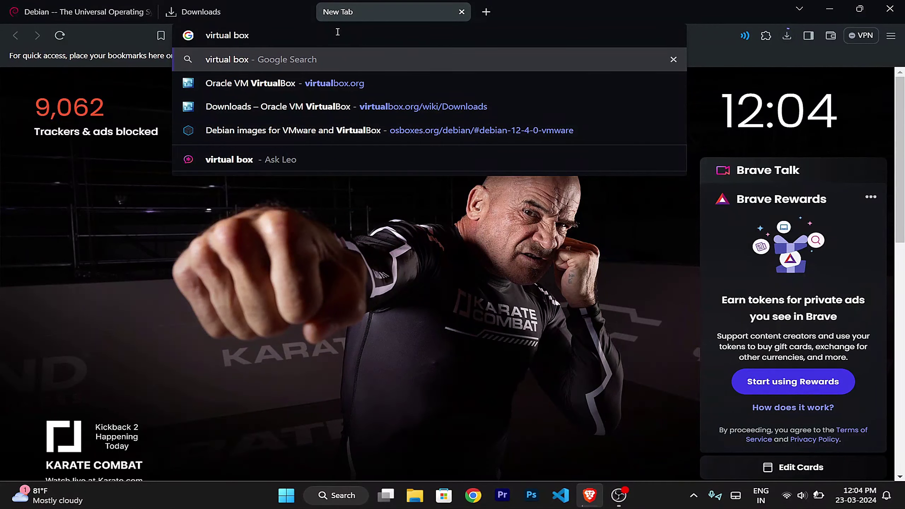
pyautogui.press('Return')
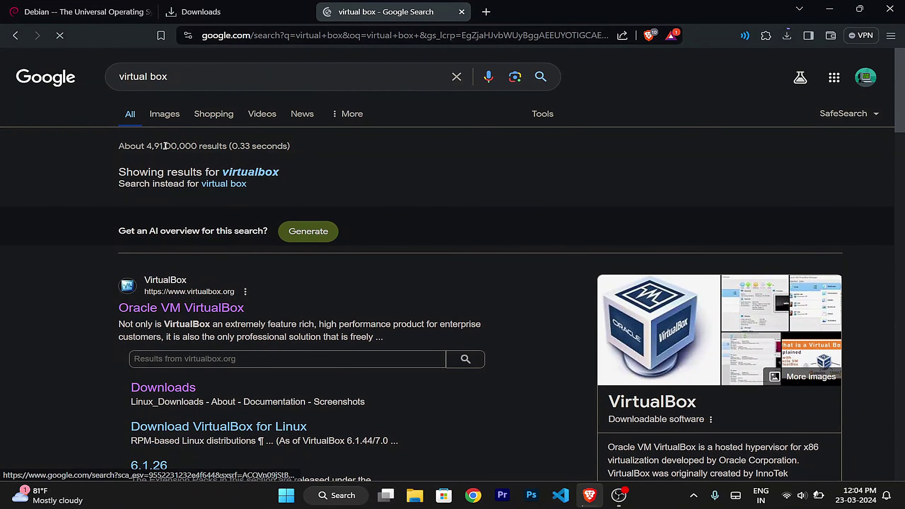
pyautogui.scroll(-3, 166, 185)
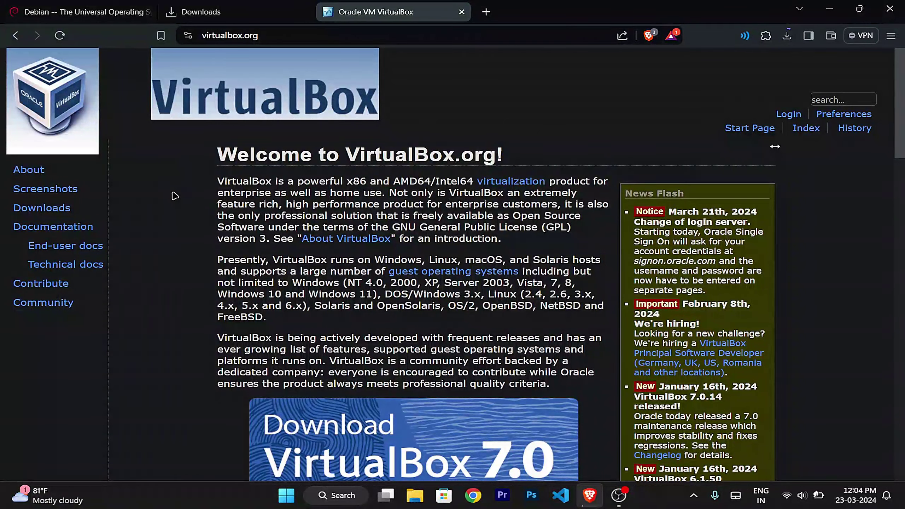
# - Download the VirtualBox 7.0.14 package for Windows hosts to the Desktop and check it in the downloads list
pyautogui.scroll(-5, 175, 195)
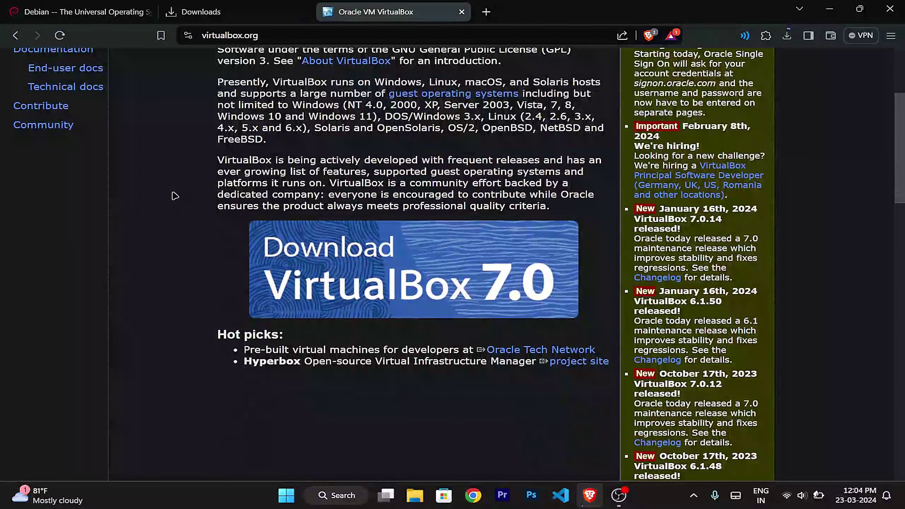
pyautogui.scroll(-2, 174, 196)
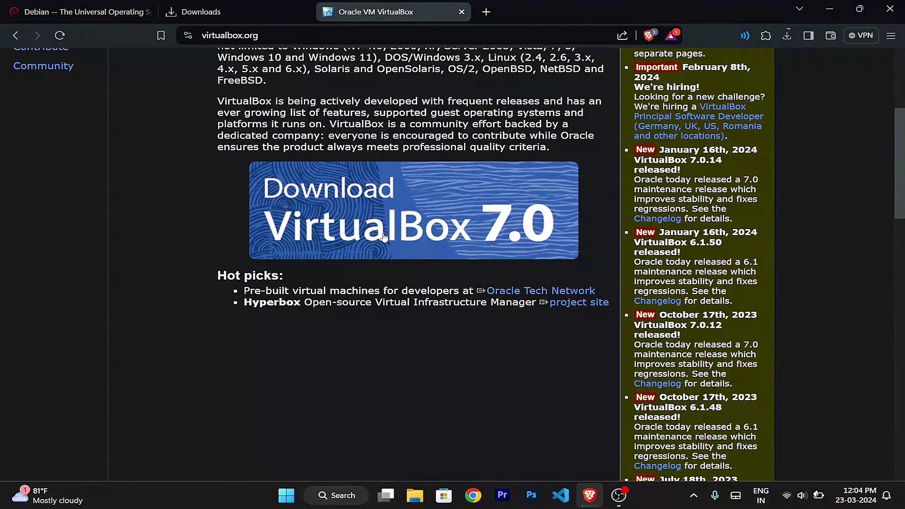
pyautogui.click(438, 229)
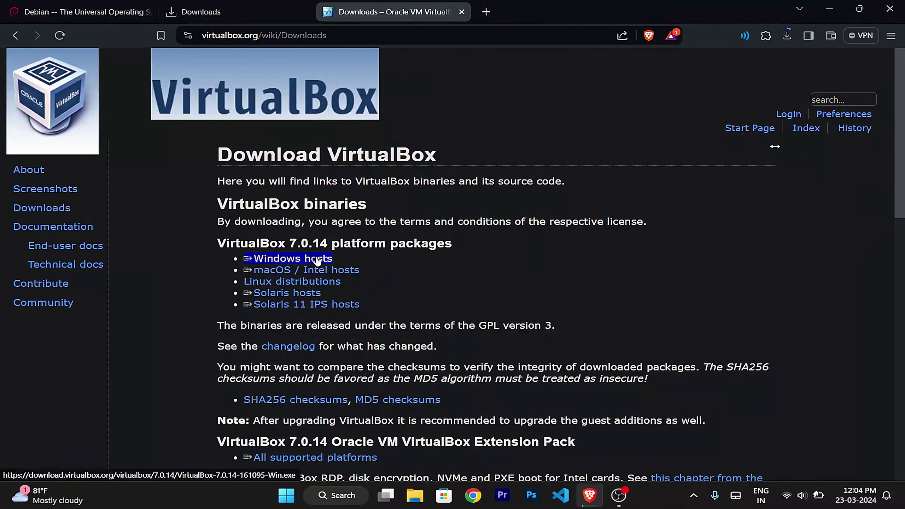
pyautogui.click(318, 262)
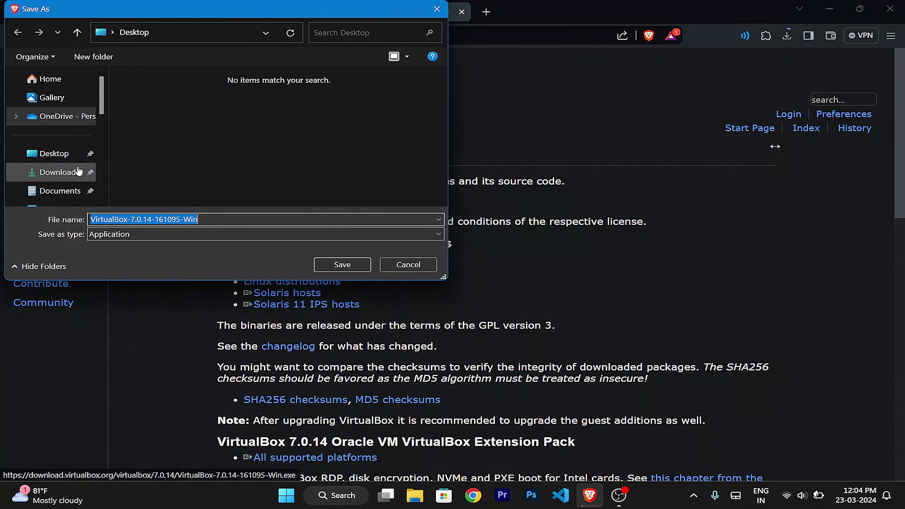
pyautogui.click(60, 154)
pyautogui.click(335, 264)
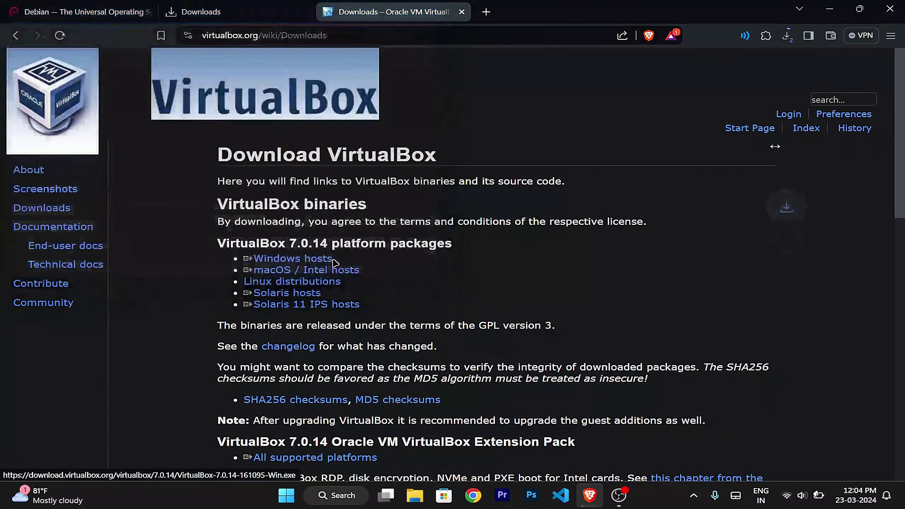
pyautogui.click(201, 11)
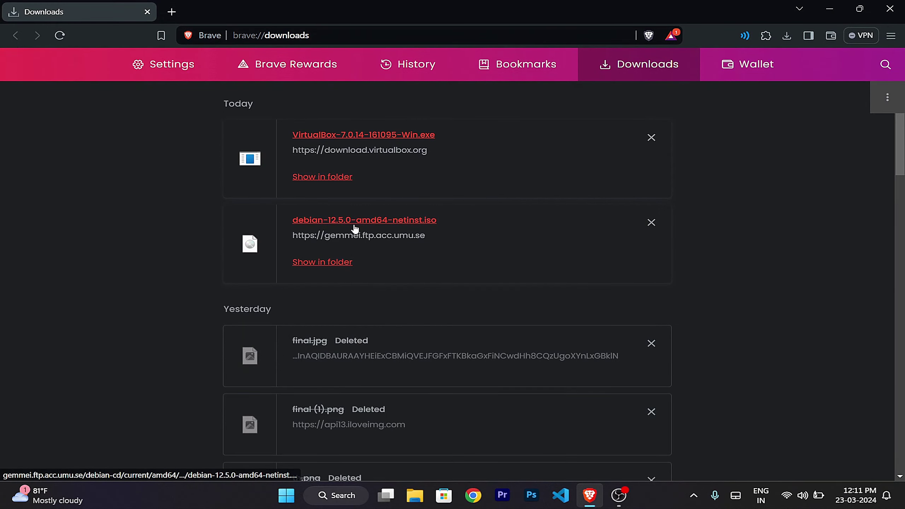
# - Install VirtualBox 7.0.14 from the installer on the desktop with the default features and location, and start it after installation
pyautogui.click(832, 10)
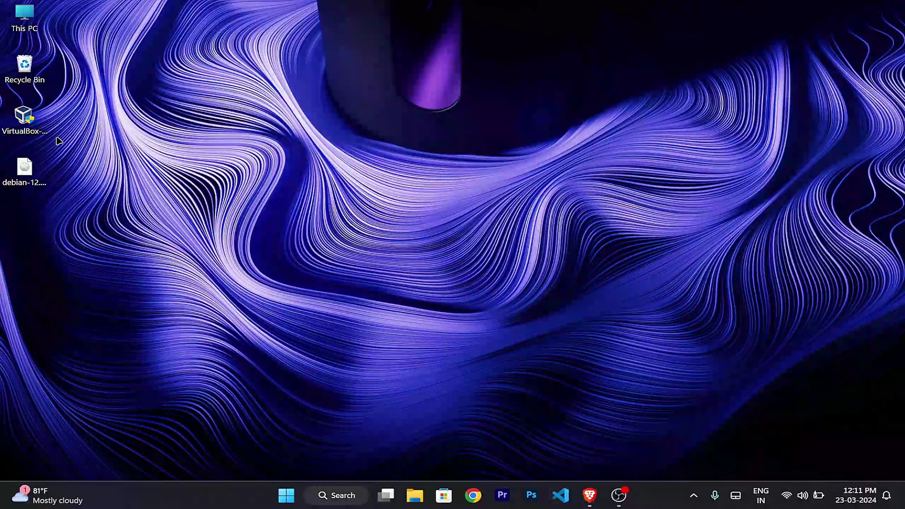
pyautogui.click(23, 124)
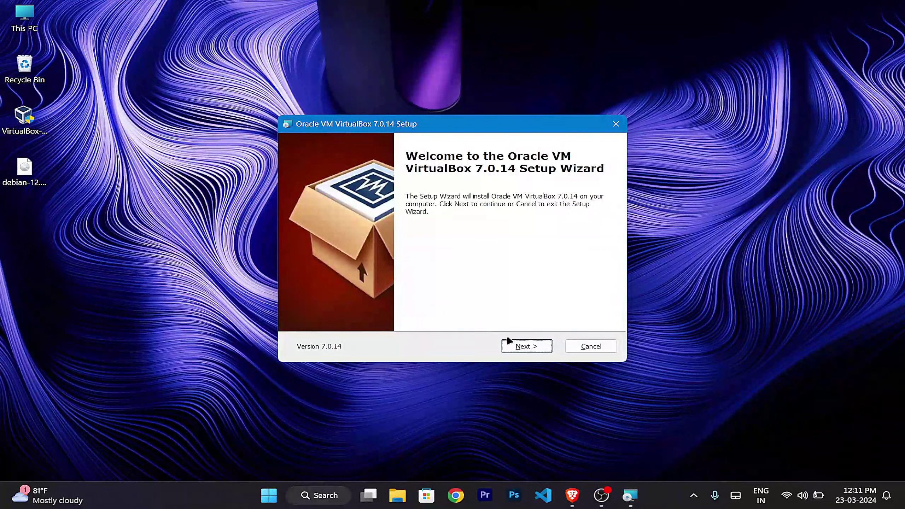
pyautogui.click(520, 347)
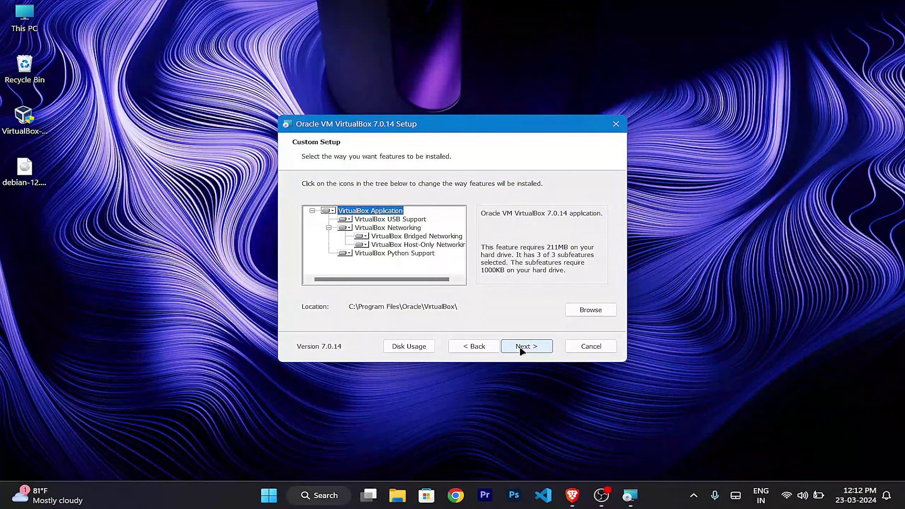
pyautogui.click(520, 346)
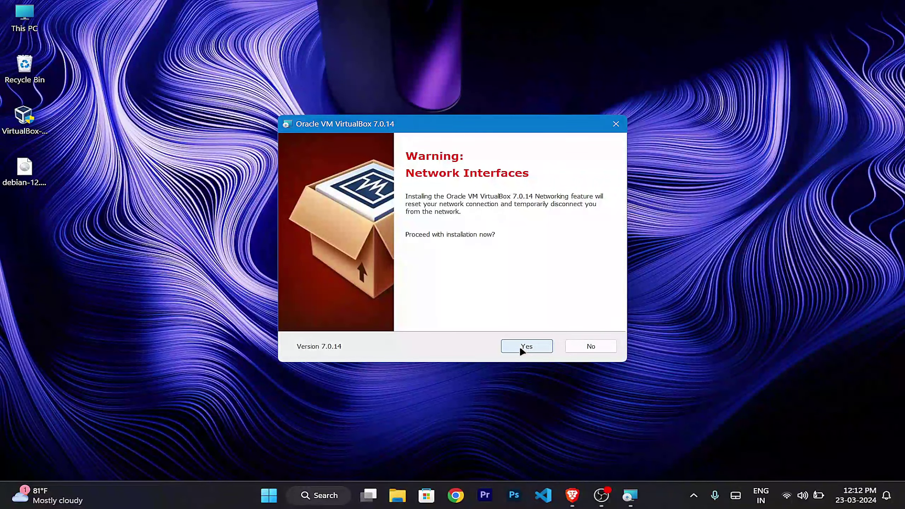
pyautogui.click(520, 346)
pyautogui.click(520, 348)
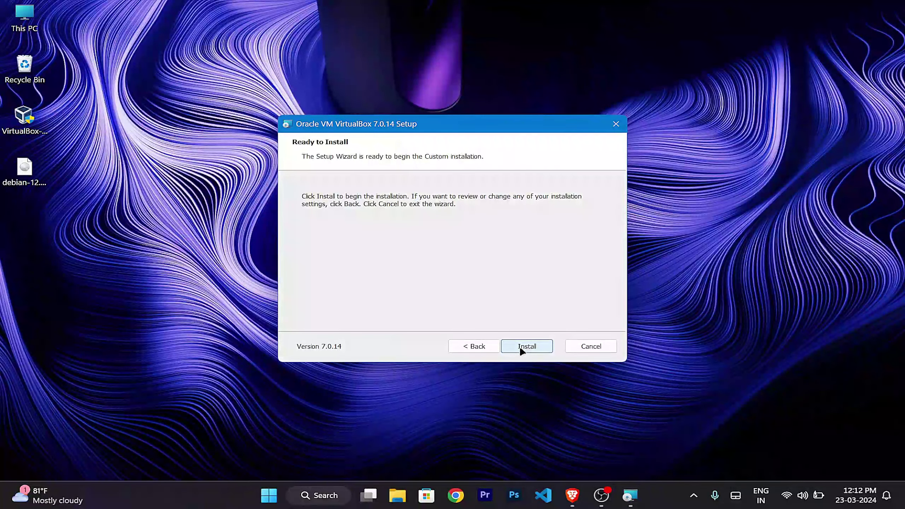
pyautogui.click(521, 347)
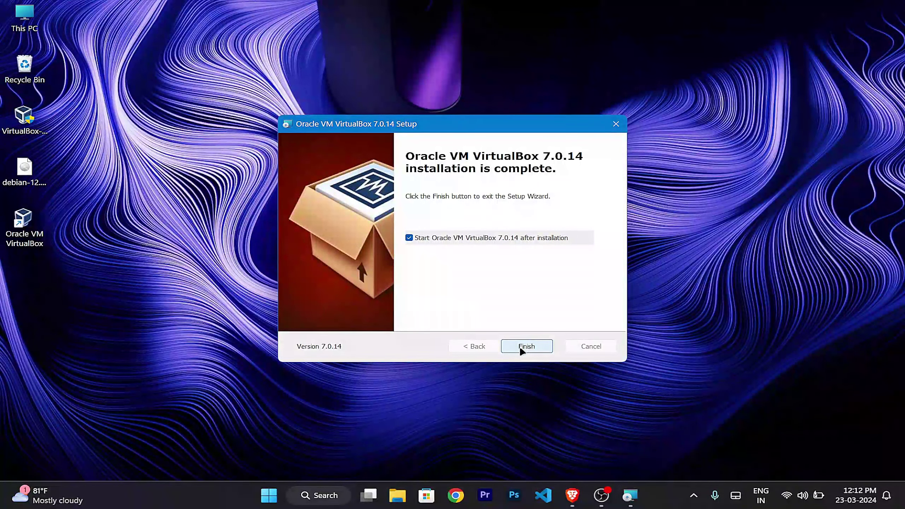
pyautogui.click(520, 349)
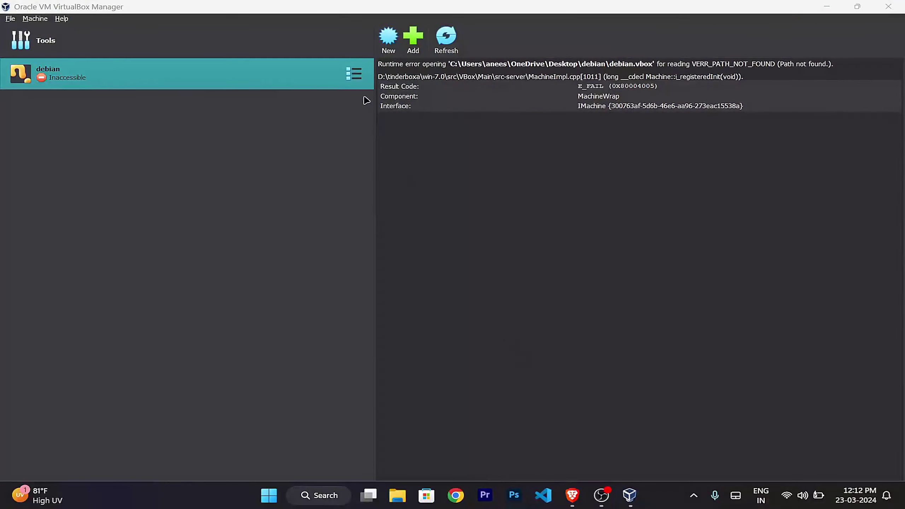
# - Remove the inaccessible debian virtual machine from the VirtualBox machine list
pyautogui.rightClick(355, 76)
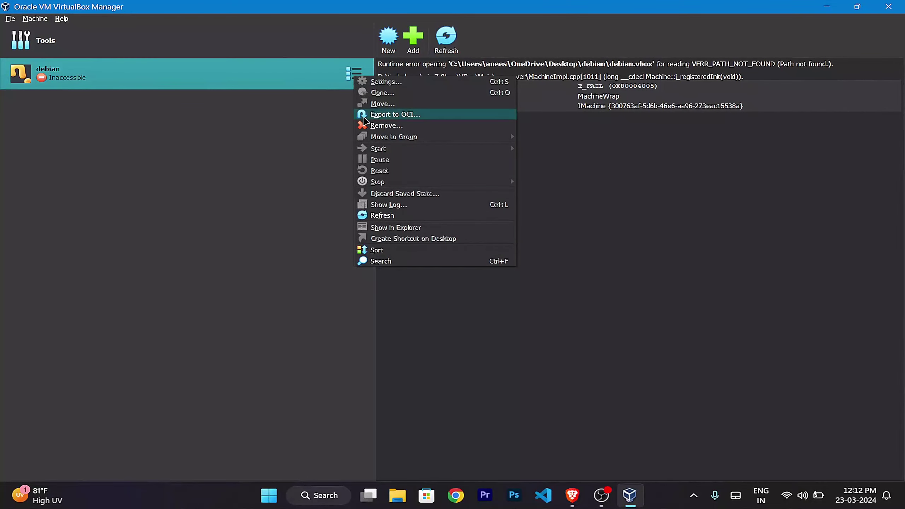
pyautogui.click(368, 127)
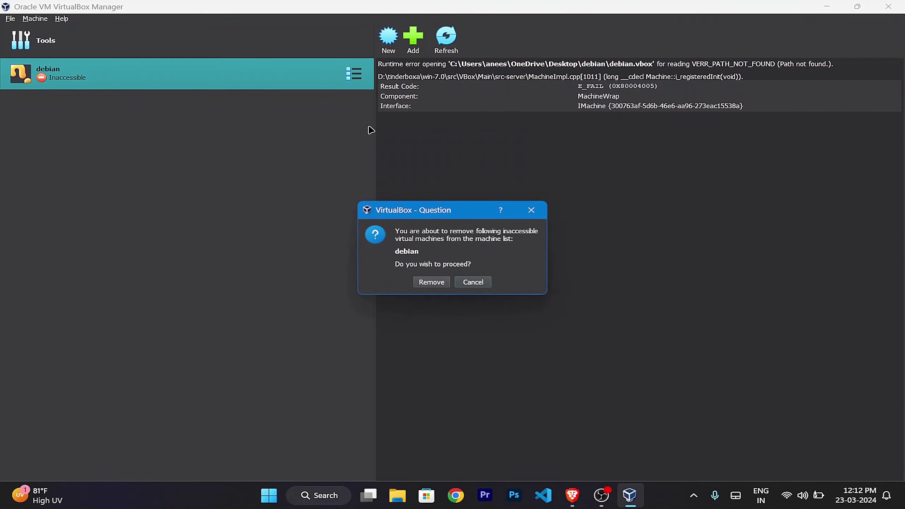
pyautogui.click(432, 282)
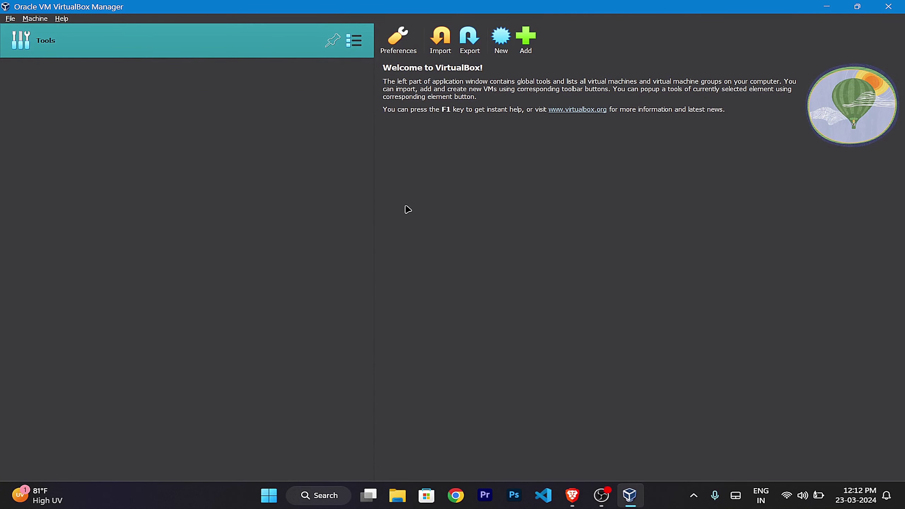
# - Start a new virtual machine named debian, stored in the Desktop folder, with type Linux and version Debian (64-bit)
pyautogui.click(502, 40)
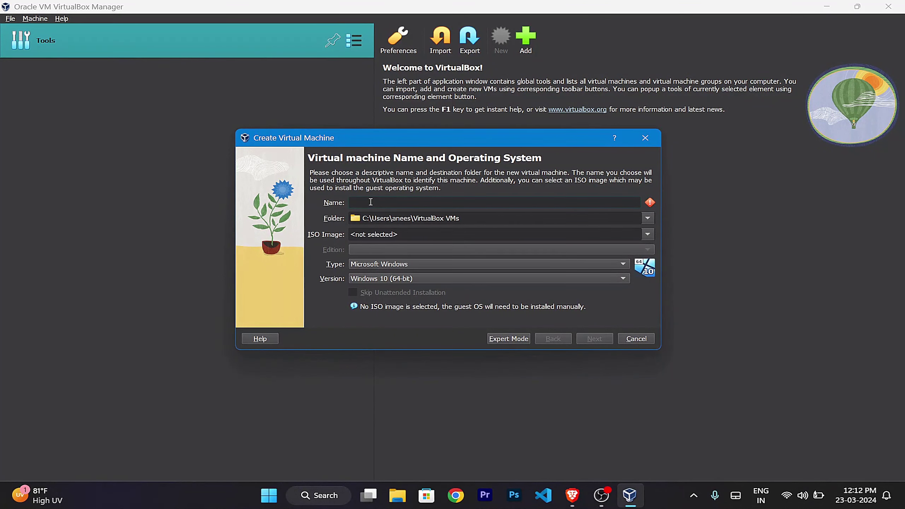
pyautogui.write('debian')
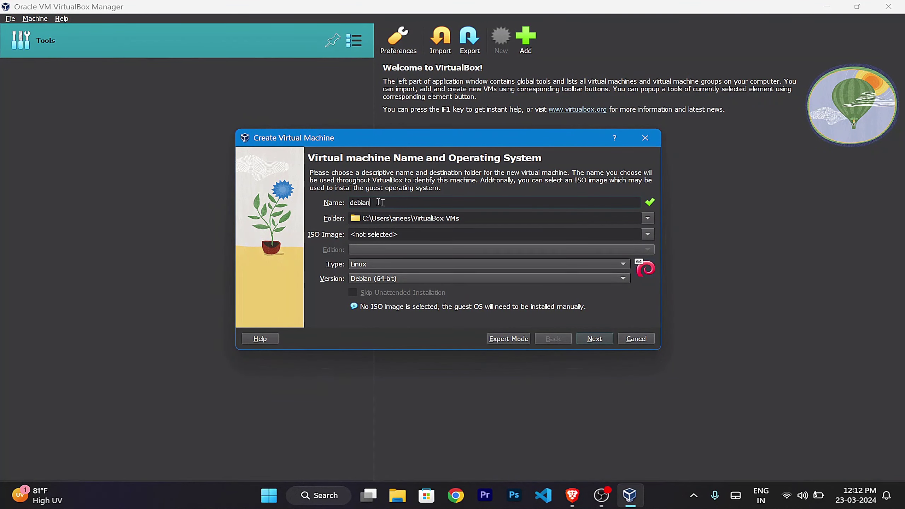
pyautogui.click(652, 220)
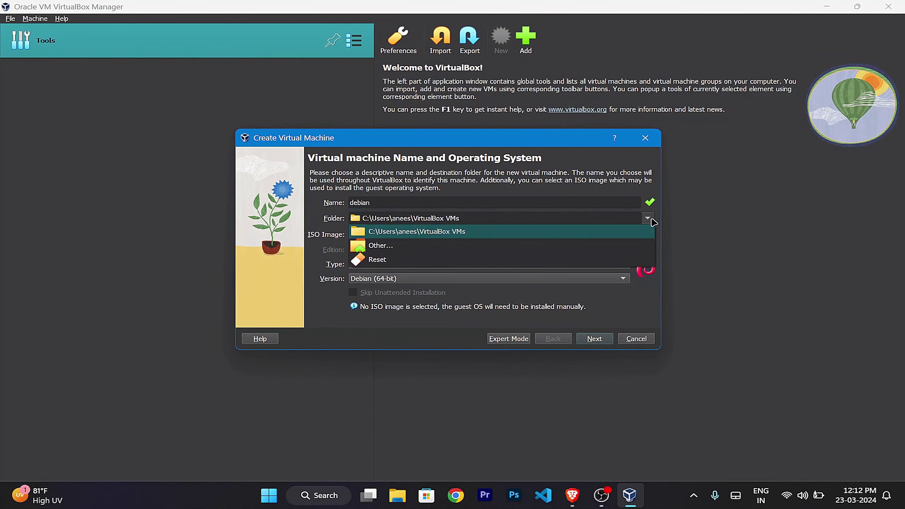
pyautogui.click(612, 247)
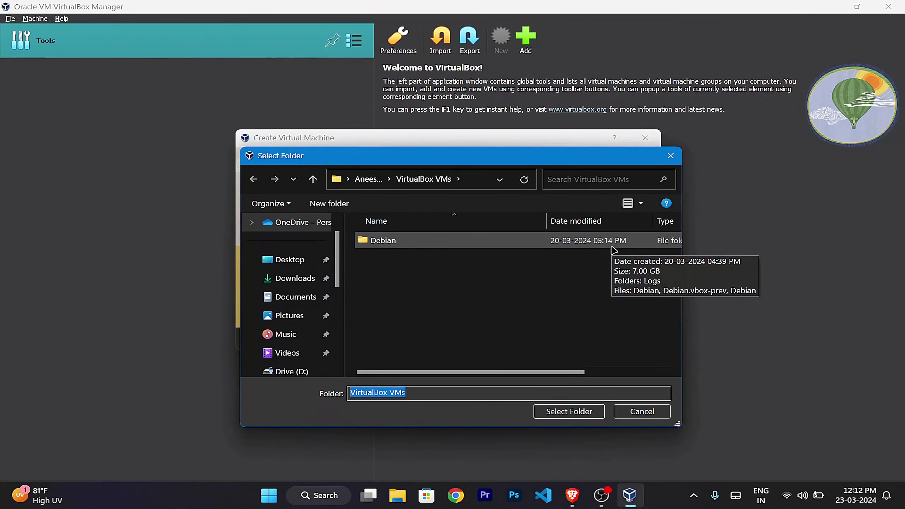
pyautogui.click(308, 261)
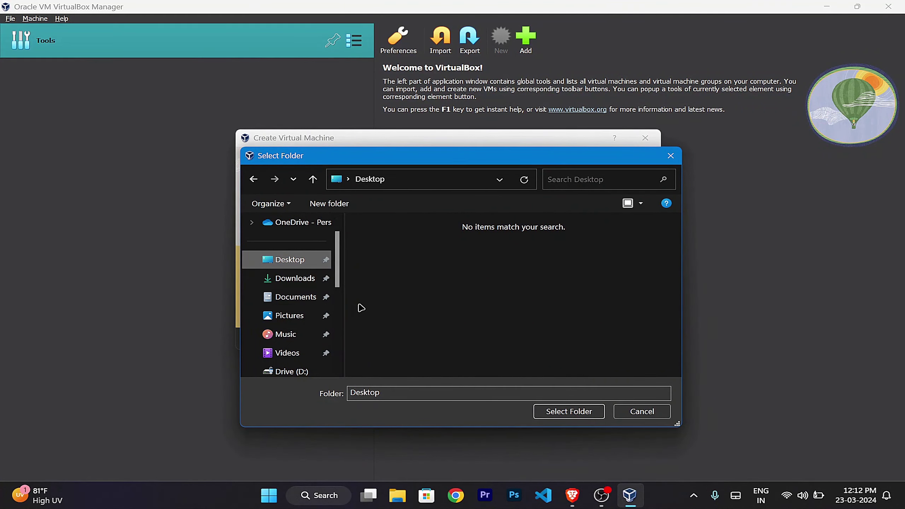
pyautogui.click(567, 412)
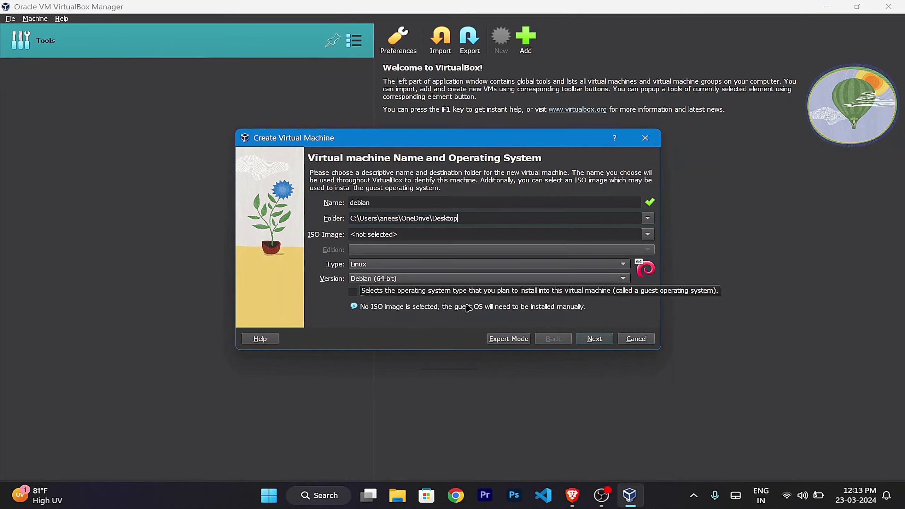
pyautogui.click(593, 340)
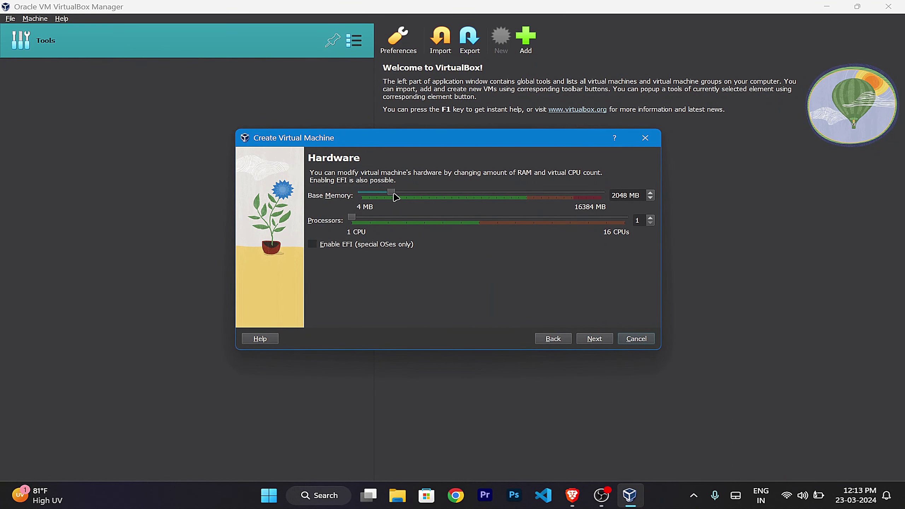
# - Give the new machine 10451 MB of base memory, 4 processors and a 20 GB virtual hard disk, and finish creating it
pyautogui.moveTo(396, 197); pyautogui.dragTo(519, 206)
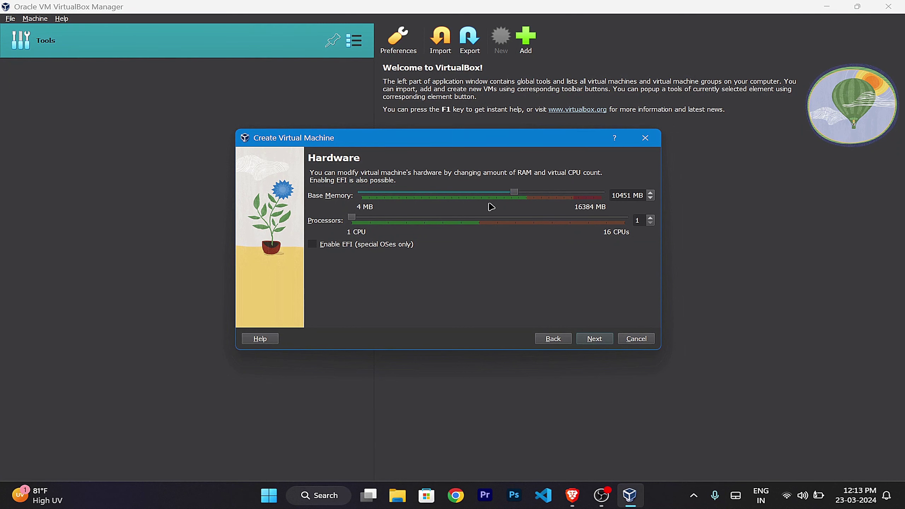
pyautogui.moveTo(353, 223); pyautogui.dragTo(405, 224)
pyautogui.click(592, 342)
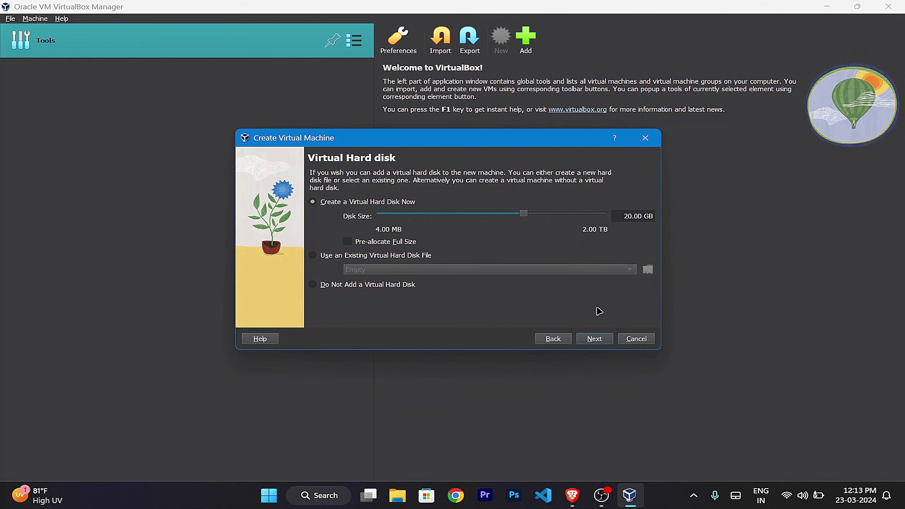
pyautogui.click(600, 341)
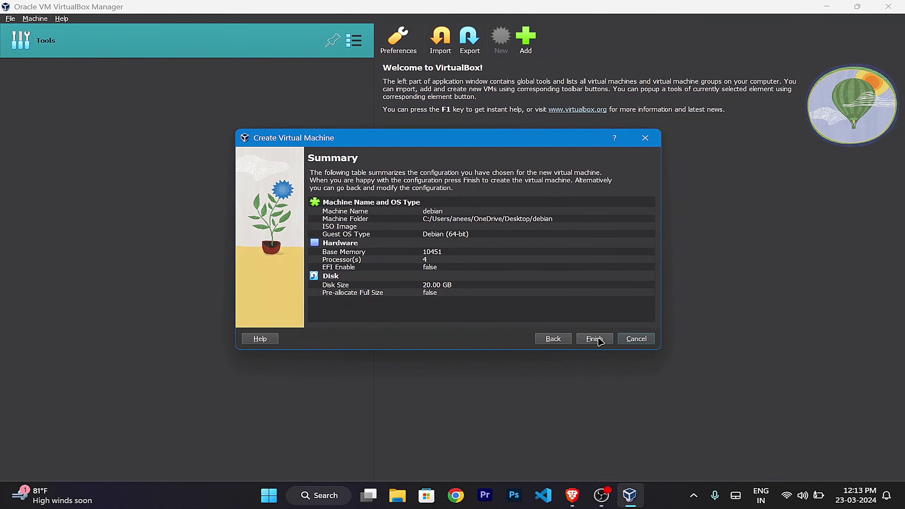
pyautogui.click(601, 341)
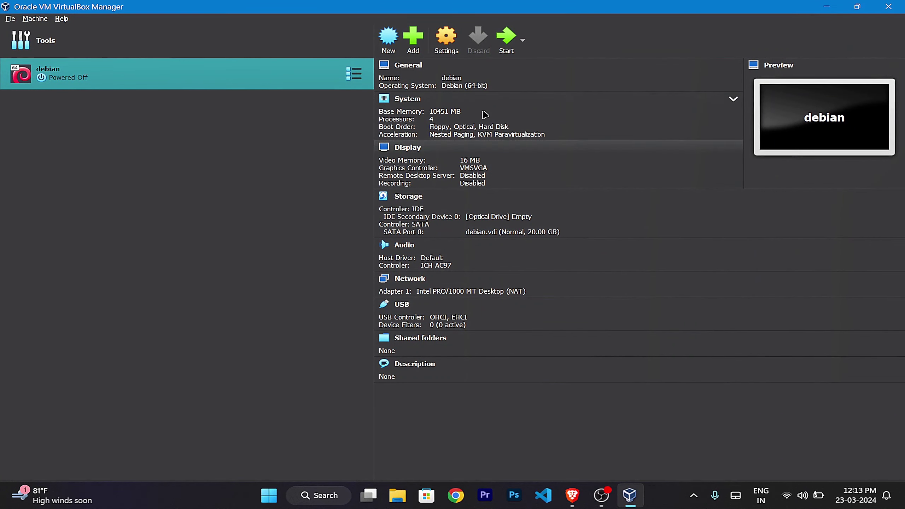
# - Attach the debian-12.5.0-amd64-netinst disk file from the Desktop to the debian machine's empty IDE optical drive and save the settings
pyautogui.click(449, 44)
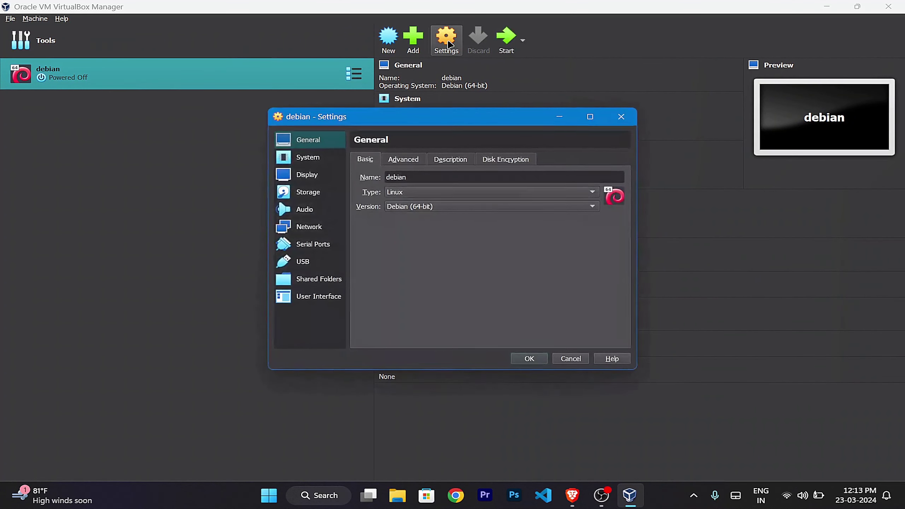
pyautogui.click(308, 193)
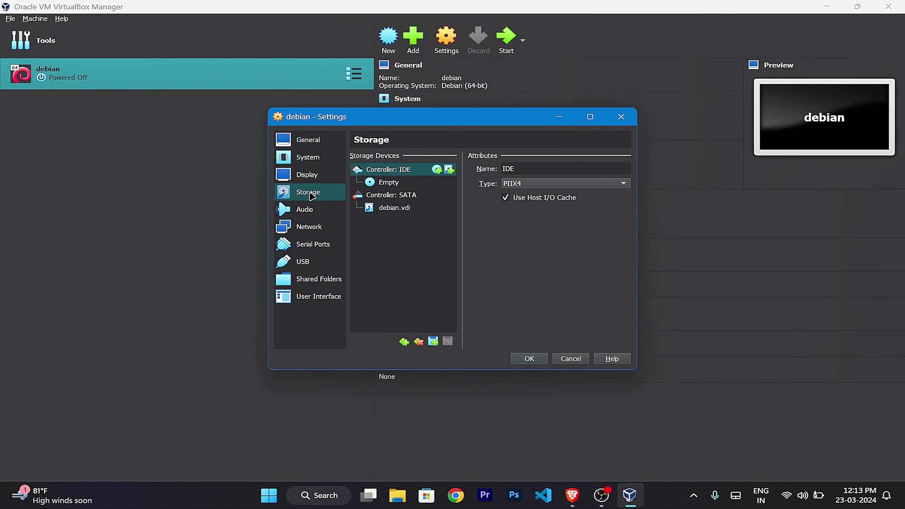
pyautogui.click(391, 186)
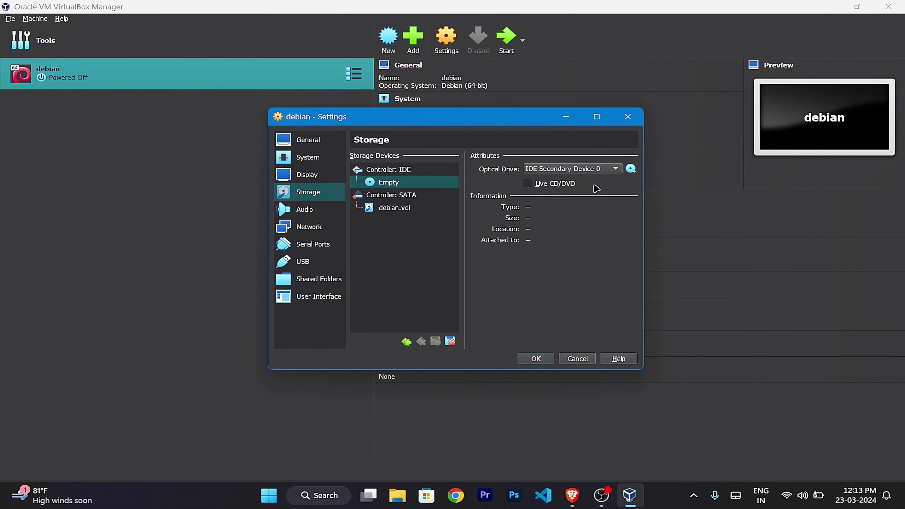
pyautogui.click(631, 170)
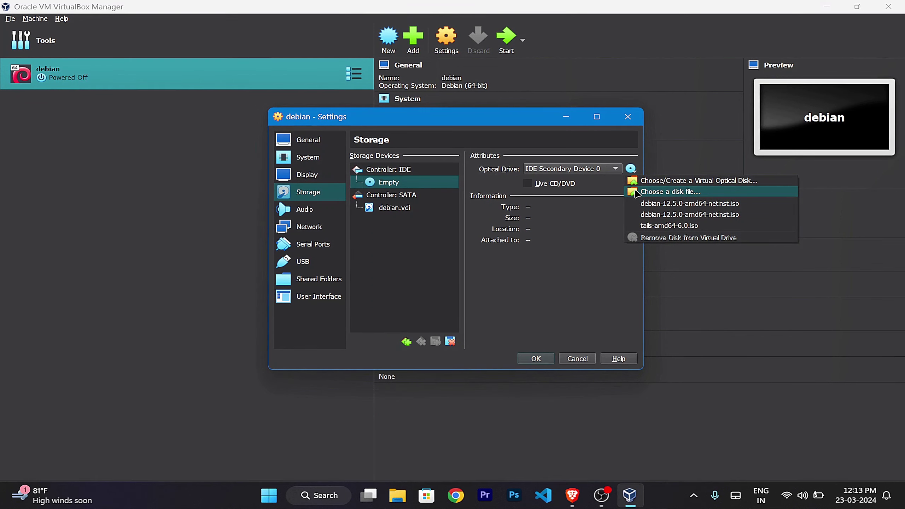
pyautogui.click(670, 192)
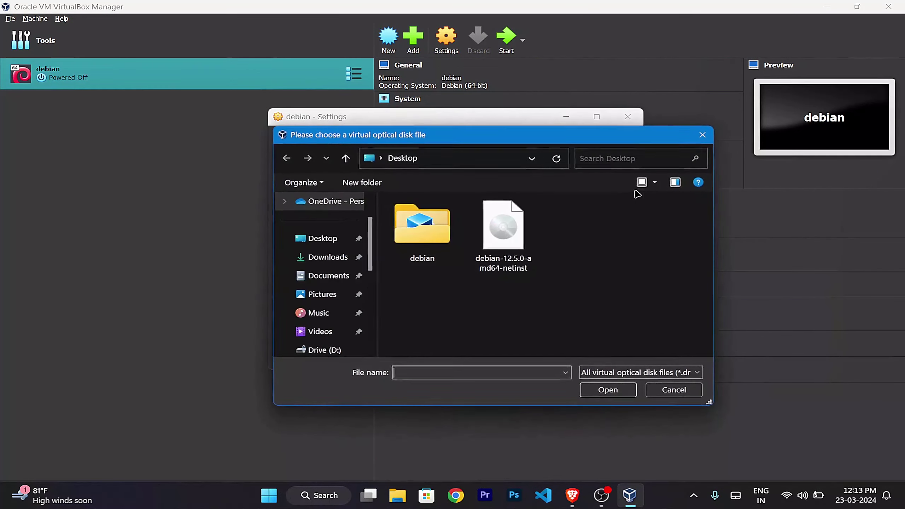
pyautogui.click(508, 237)
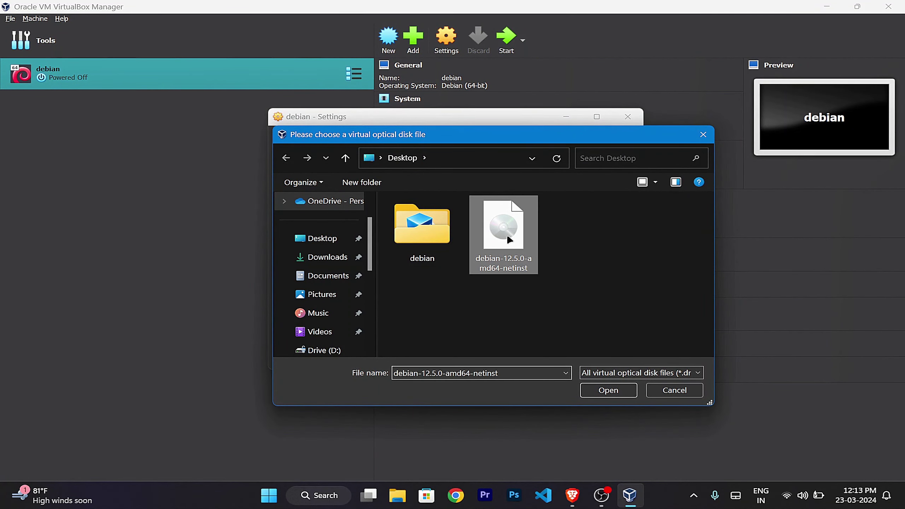
pyautogui.click(610, 392)
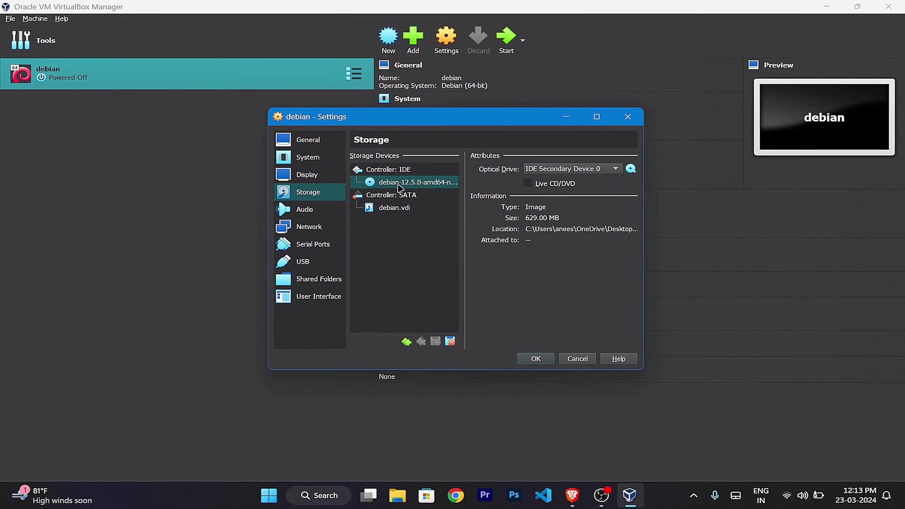
pyautogui.click(536, 359)
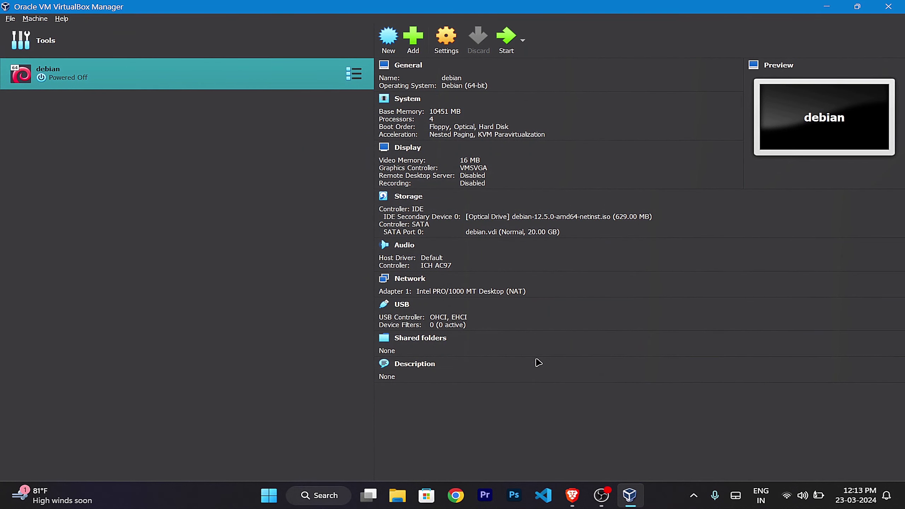
# - Start the debian virtual machine and launch Graphical install from the Debian installer menu
pyautogui.click(507, 40)
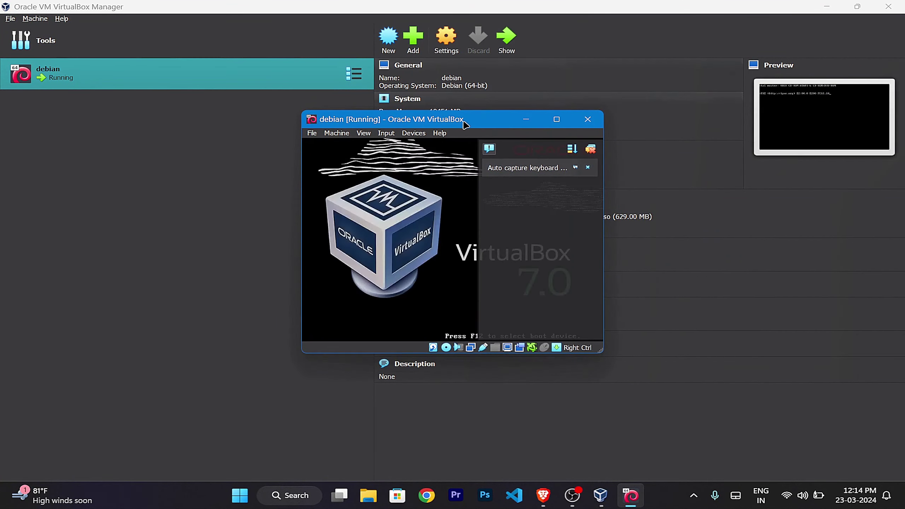
pyautogui.moveTo(463, 122); pyautogui.dragTo(401, 86)
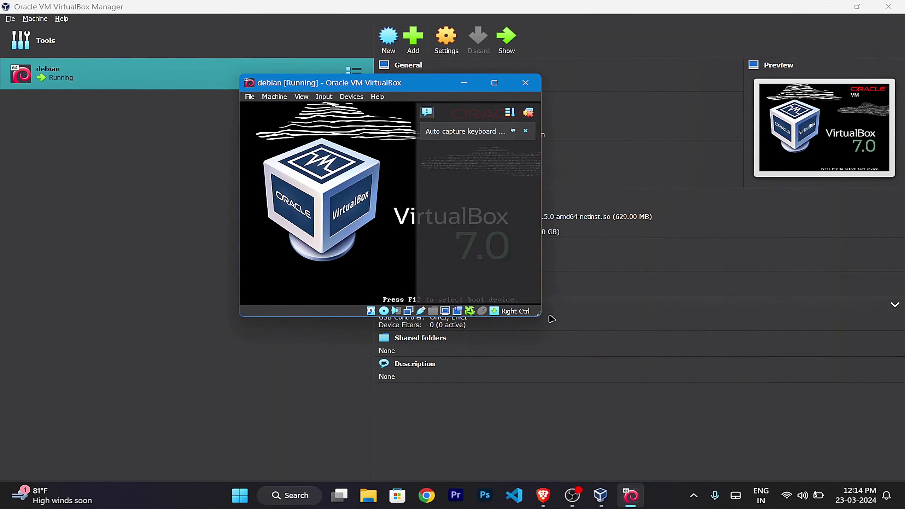
pyautogui.moveTo(540, 314); pyautogui.dragTo(630, 377)
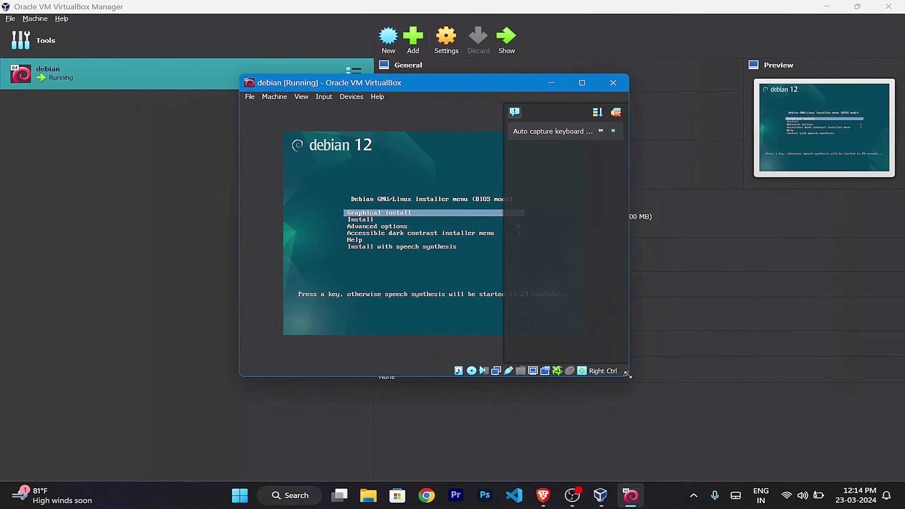
pyautogui.click(613, 131)
pyautogui.press('Return')
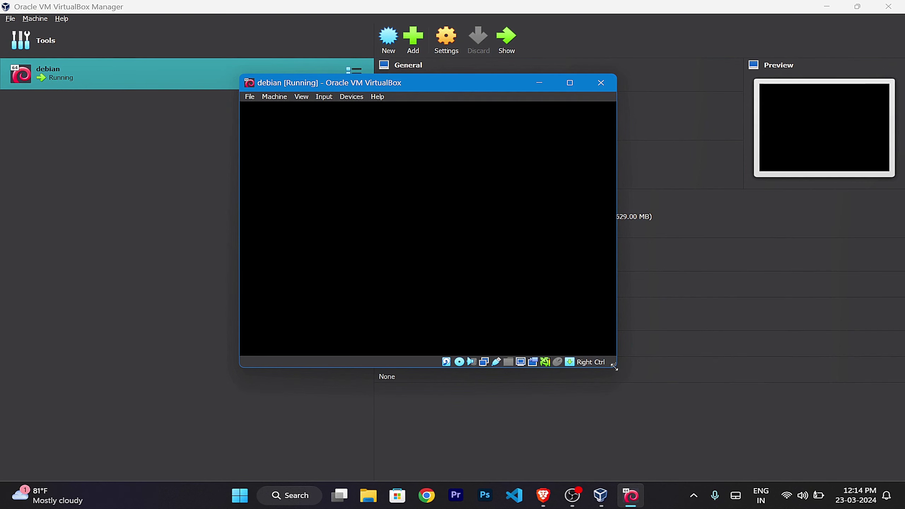
# - Enlarge and reposition the running virtual machine's window, and dismiss the mouse integration notification
pyautogui.moveTo(615, 368); pyautogui.dragTo(679, 406)
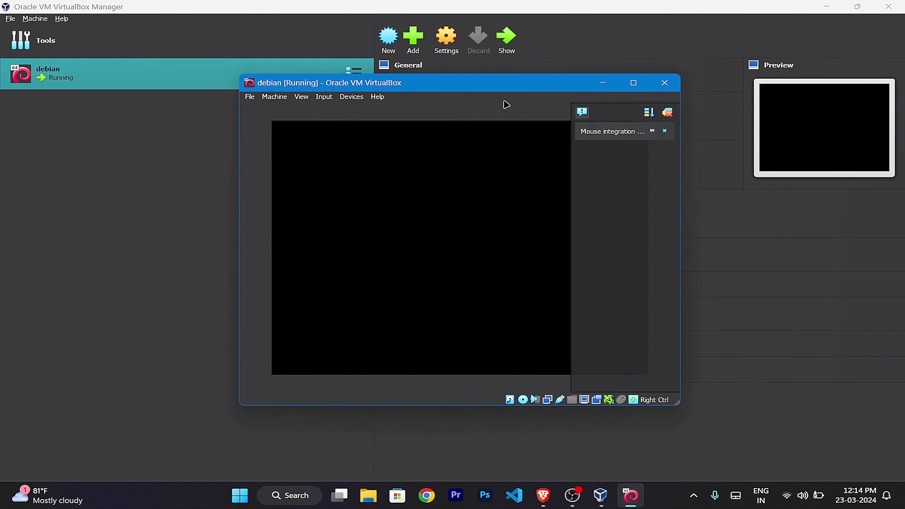
pyautogui.moveTo(495, 85); pyautogui.dragTo(461, 56)
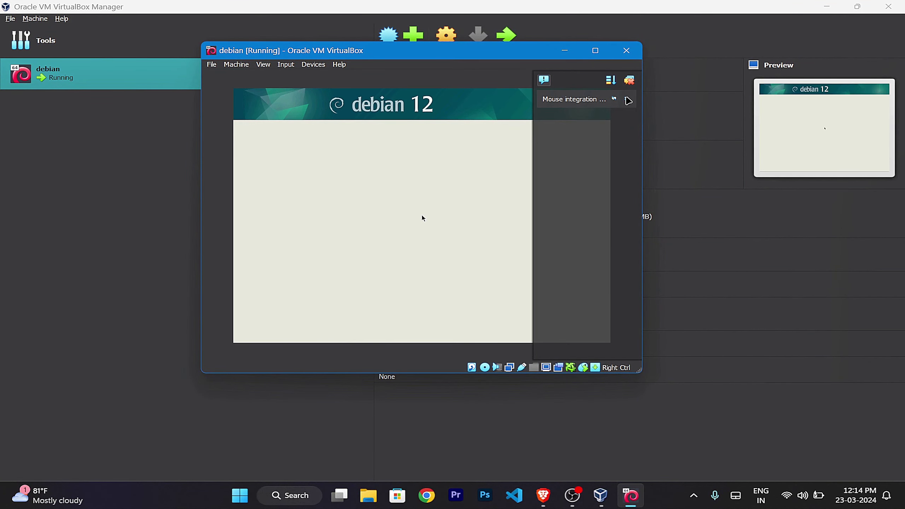
pyautogui.click(626, 98)
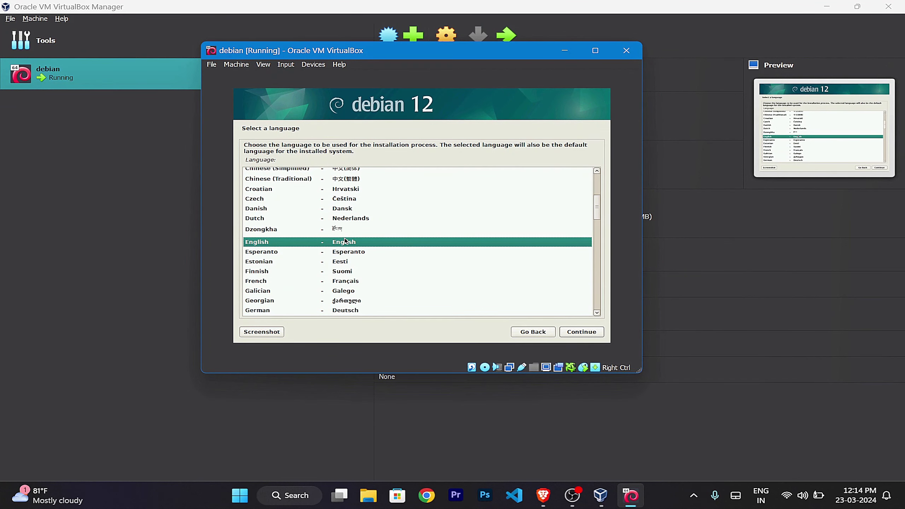
# - Set the Debian installer's language to English, the location to India and the keymap to American English
pyautogui.click(569, 334)
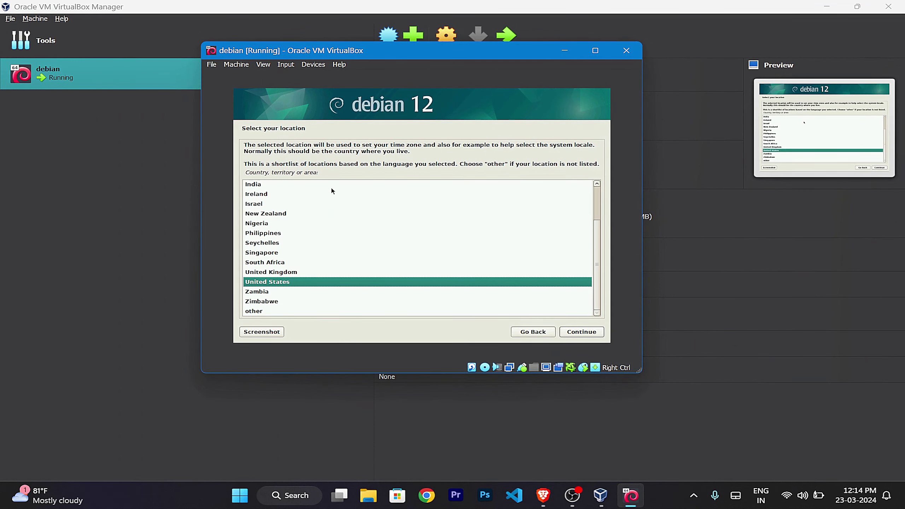
pyautogui.click(248, 186)
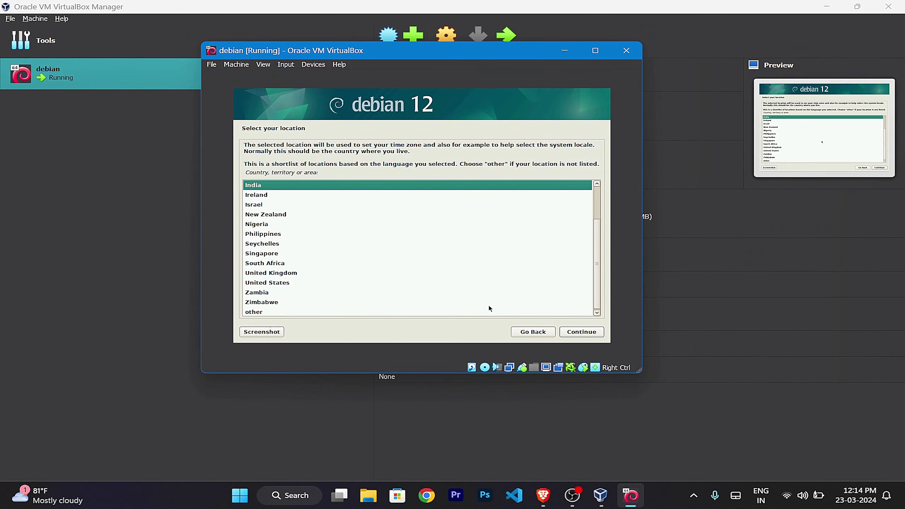
pyautogui.click(573, 336)
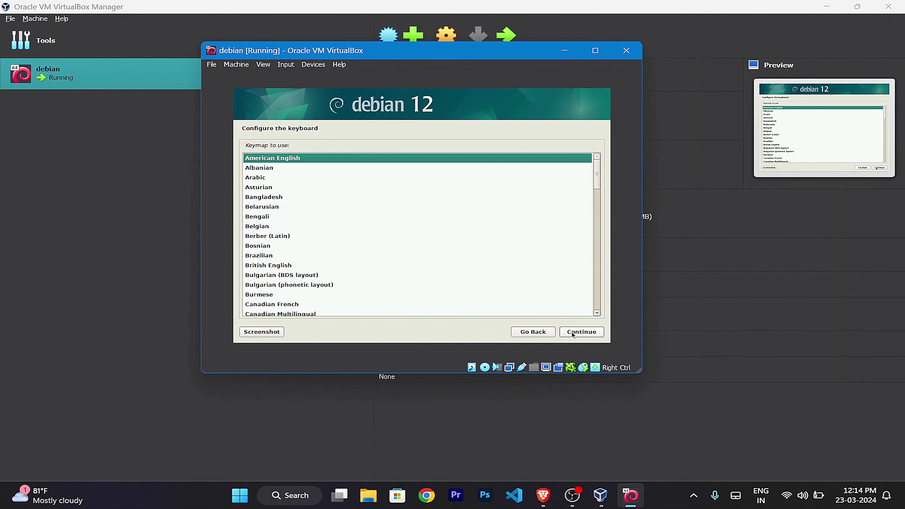
pyautogui.click(572, 335)
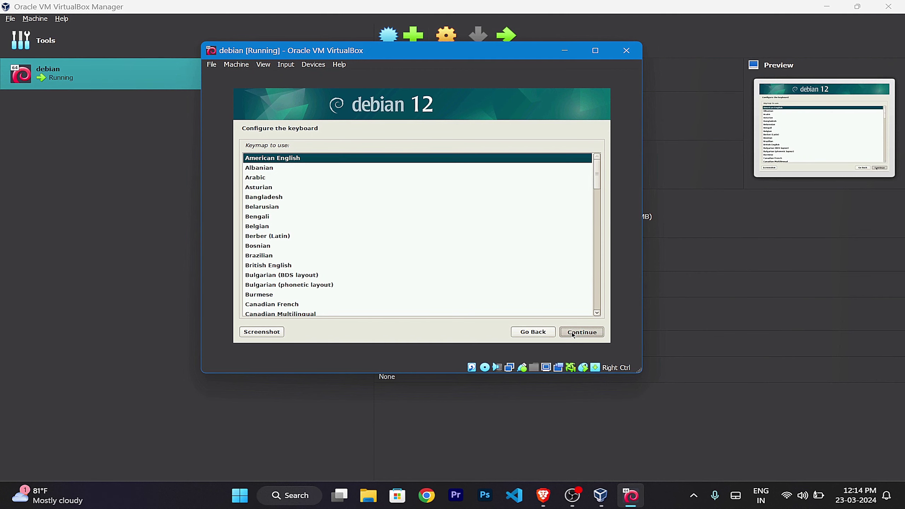